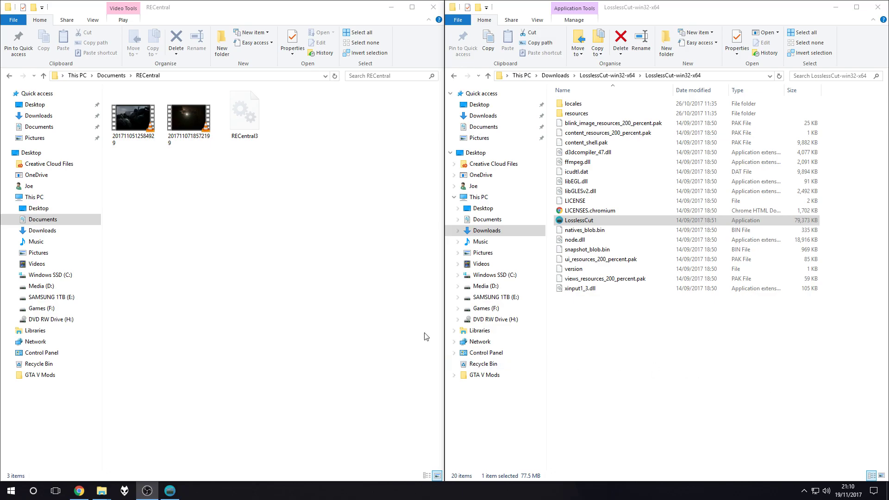
- Launch LosslessCut from its program folder and bring its window back into view
click(577, 223)
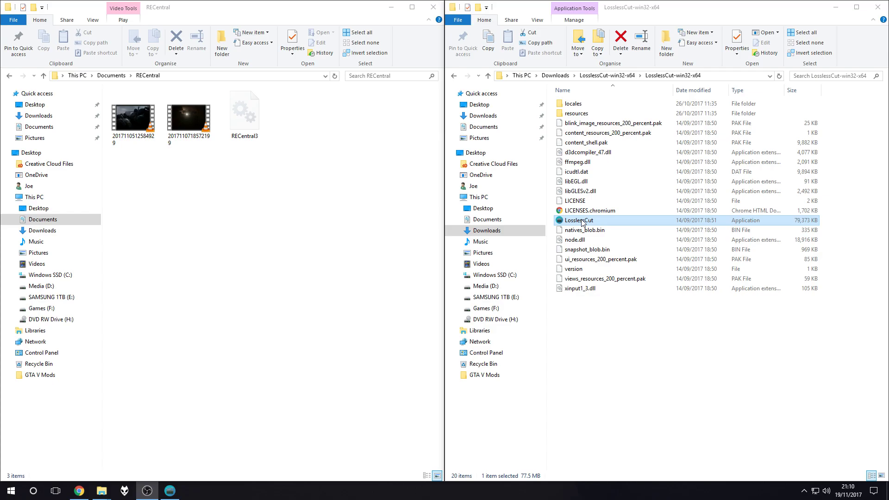
double_click(582, 221)
click(133, 119)
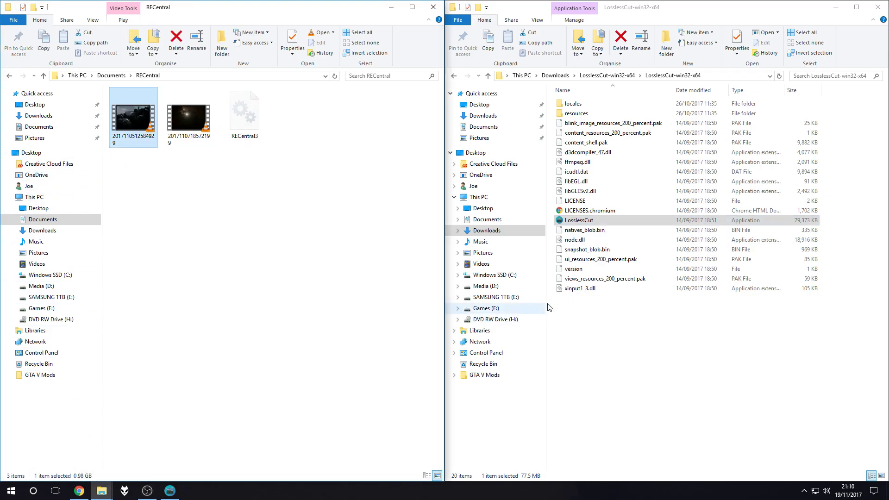
double_click(621, 221)
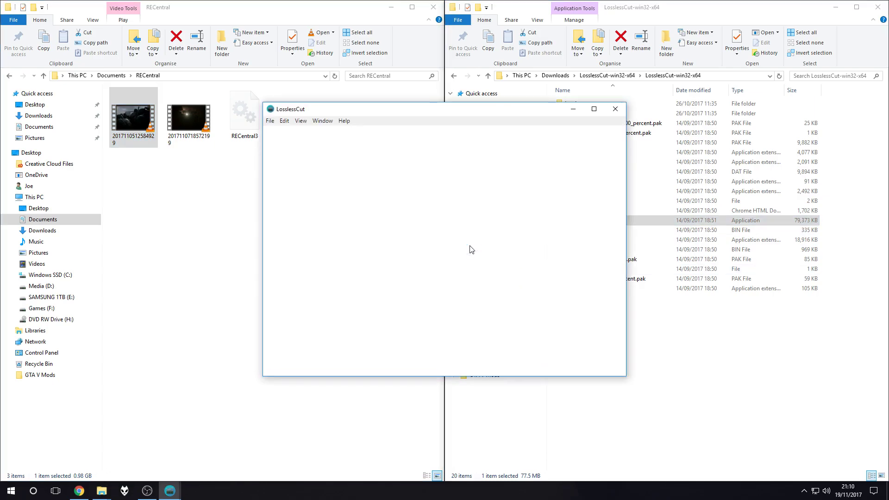
click(615, 112)
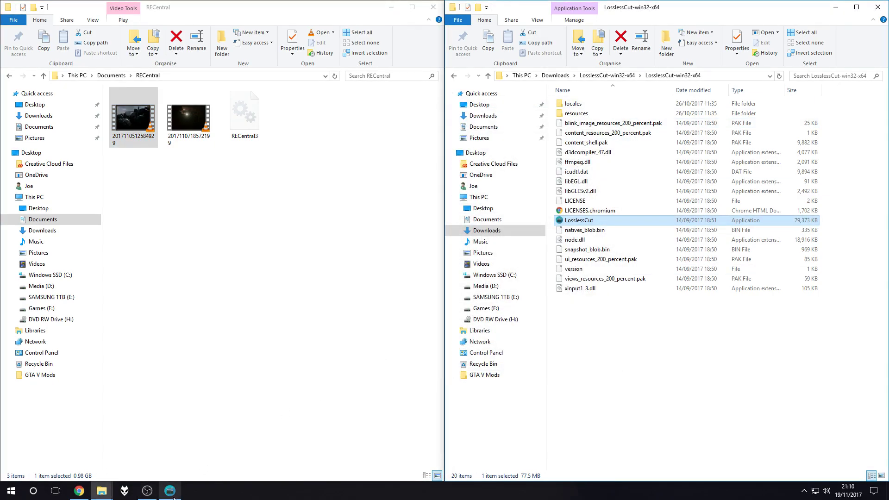
click(170, 491)
- Move LosslessCut over the right pane and drag the first RECentral gameplay video into it
drag(476, 125, 363, 134)
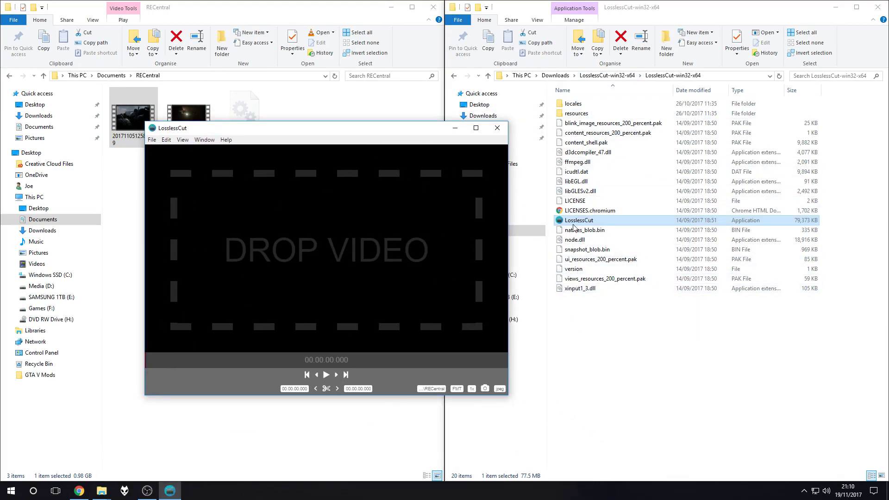
drag(432, 131, 750, 109)
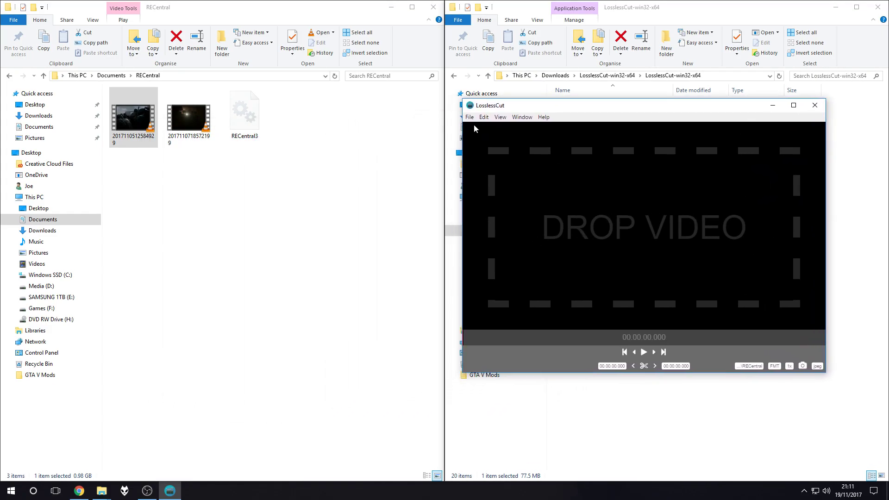
click(470, 117)
click(567, 222)
drag(134, 125, 621, 221)
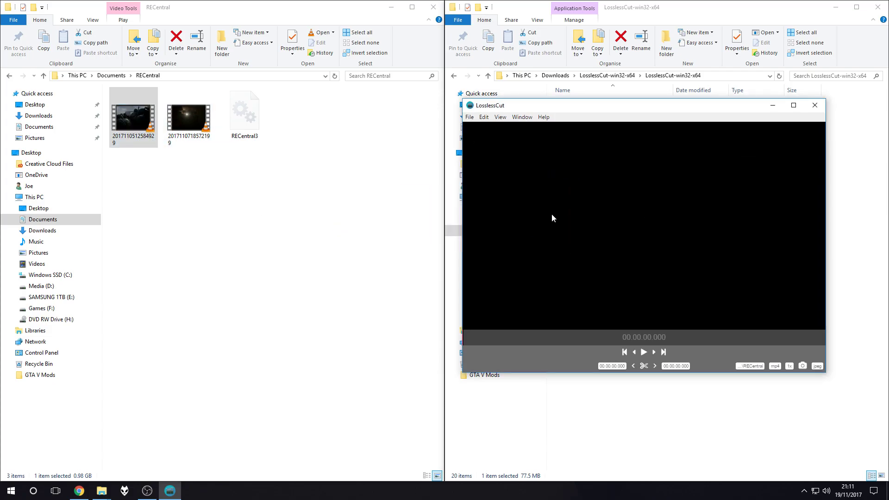
- Scrub and play through the clip, leaving the playhead at 00:01:26.673 on the landing-craft scene
drag(576, 109, 404, 118)
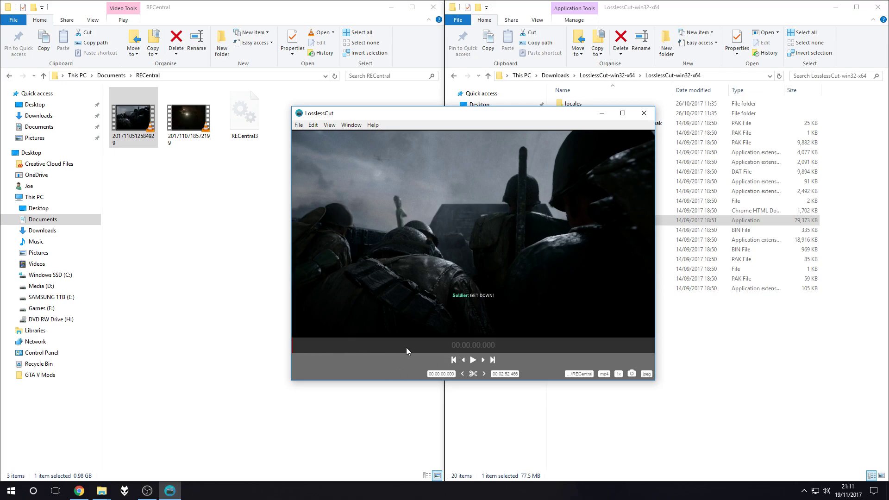
click(354, 348)
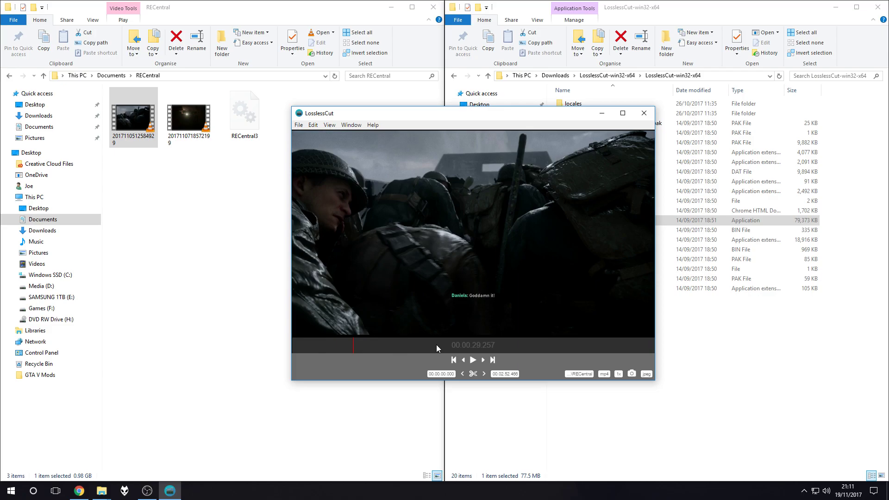
click(534, 346)
click(473, 360)
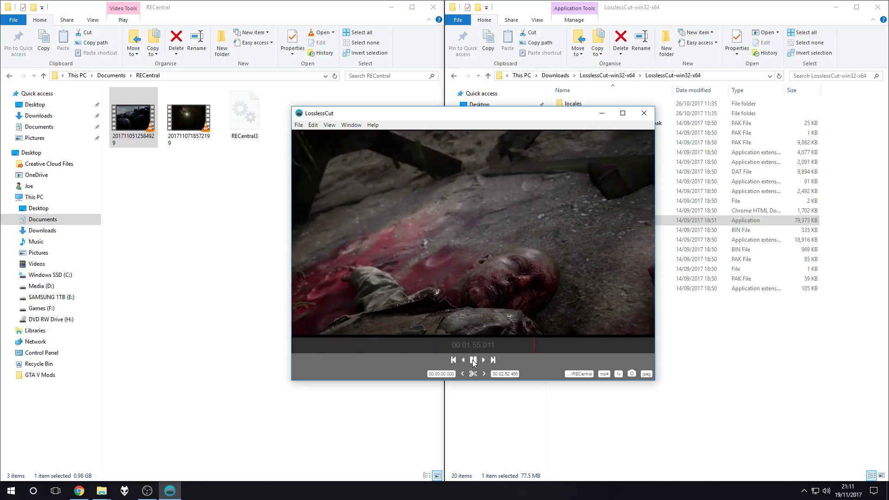
click(473, 361)
click(569, 346)
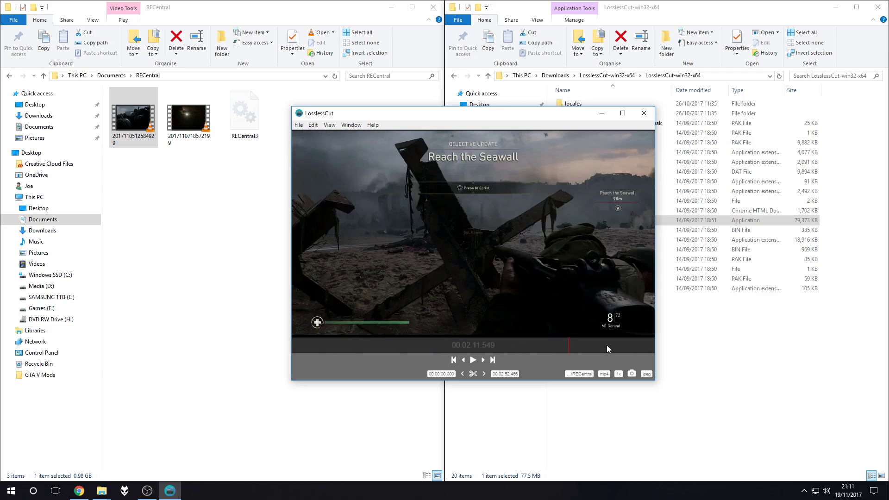
click(606, 346)
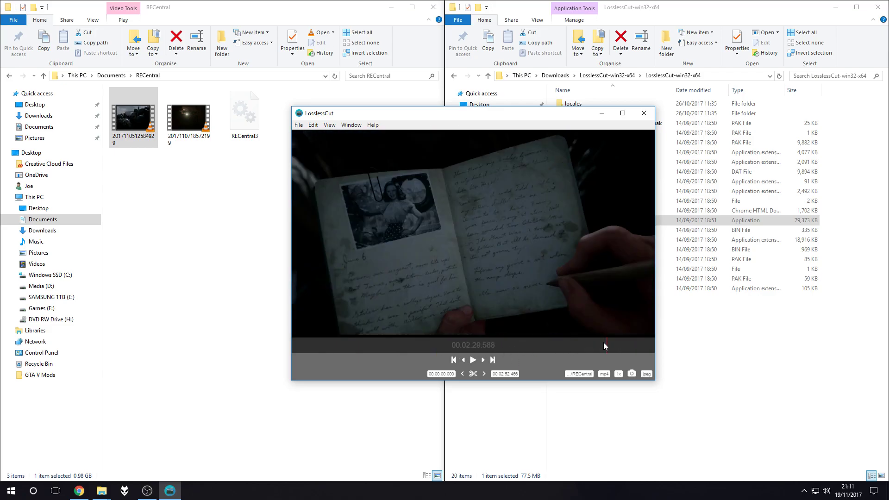
click(316, 346)
click(343, 347)
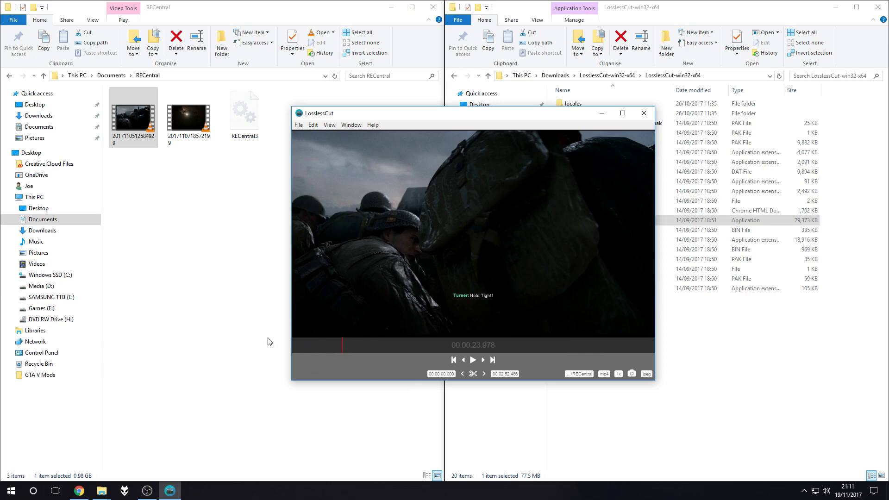
click(457, 349)
click(474, 346)
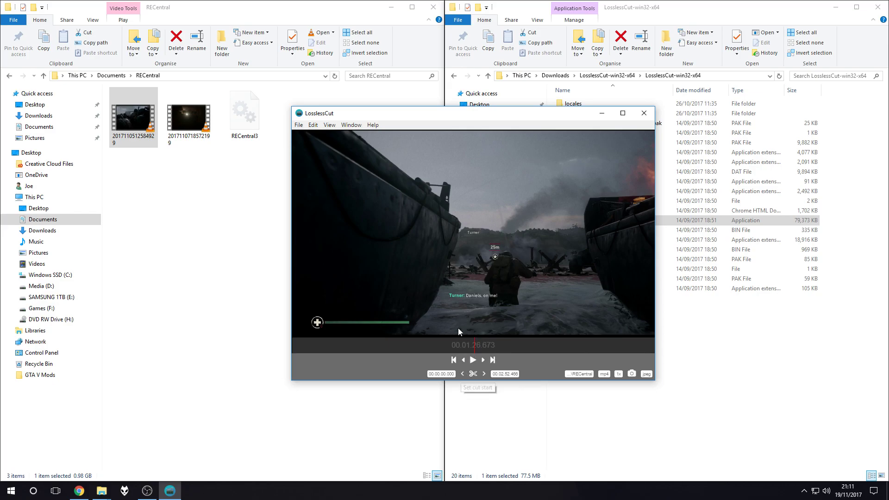
- Mark cut start 00:01:26.673 and cut end 00:02:19.469, then park the playhead at 00:01:49.551
click(462, 374)
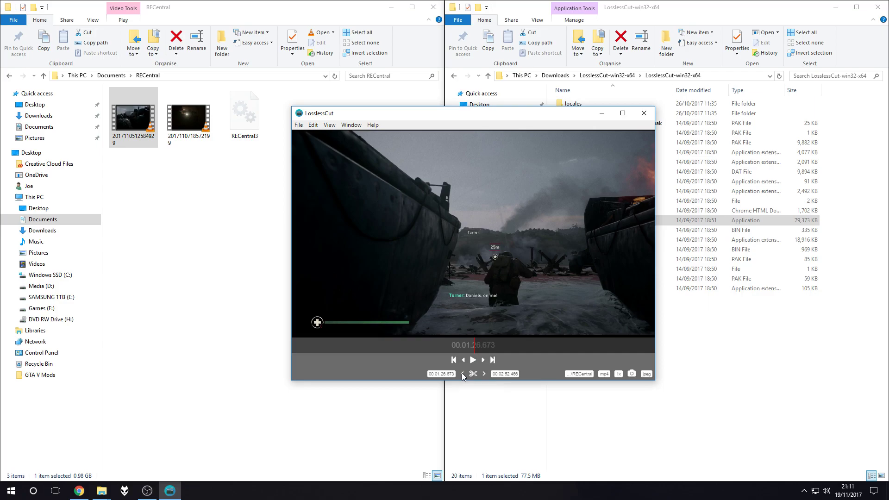
click(585, 348)
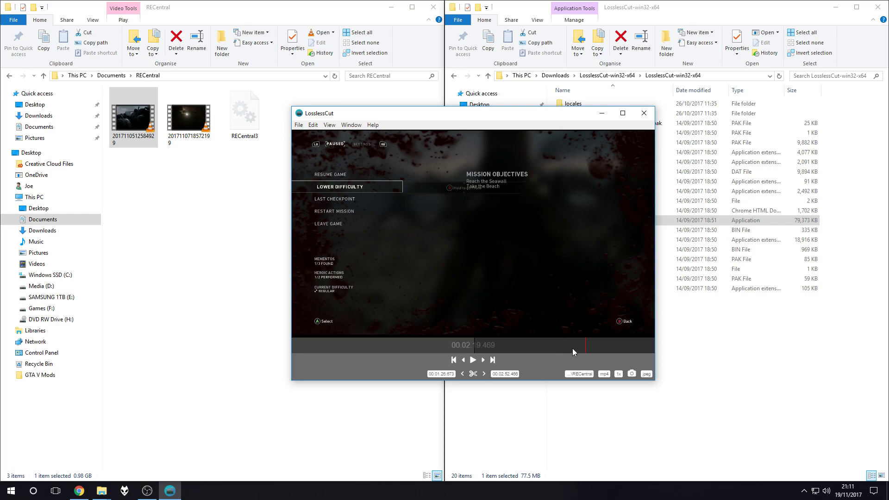
click(484, 373)
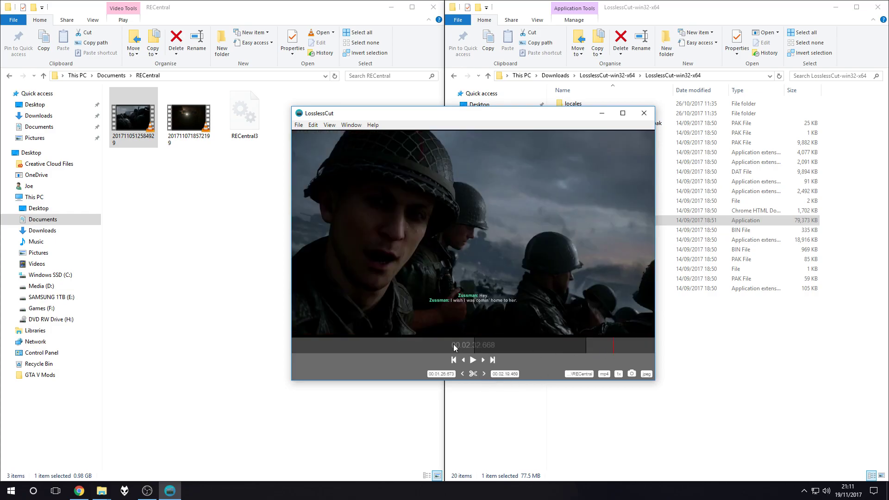
click(453, 347)
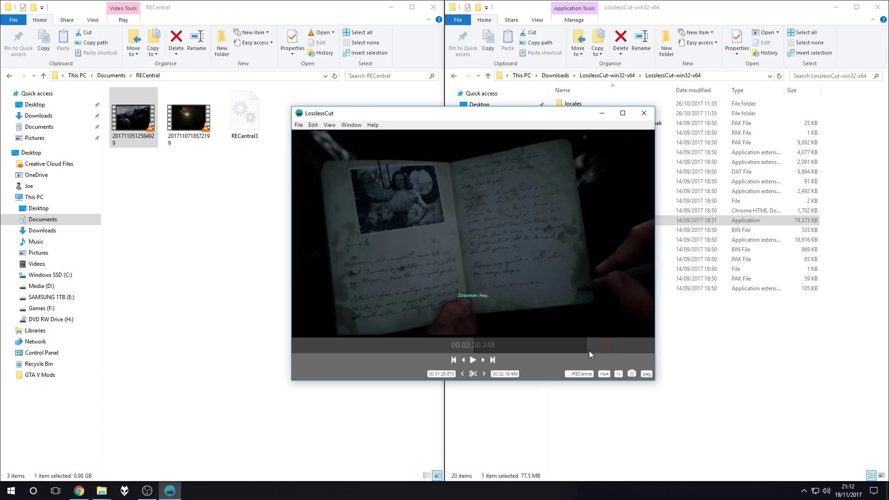
click(430, 349)
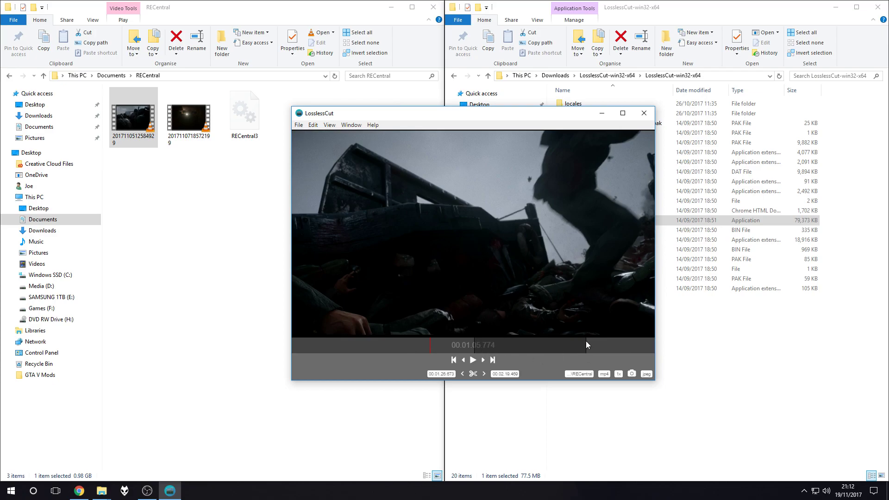
click(523, 350)
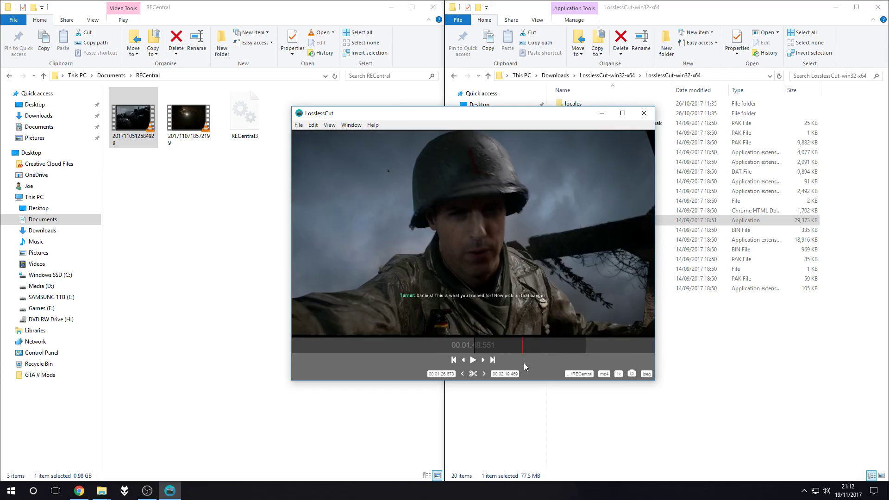
- Set RECentral as the output folder and export the 00:01:26.673–00:02:19.469 range as a new mp4
click(585, 373)
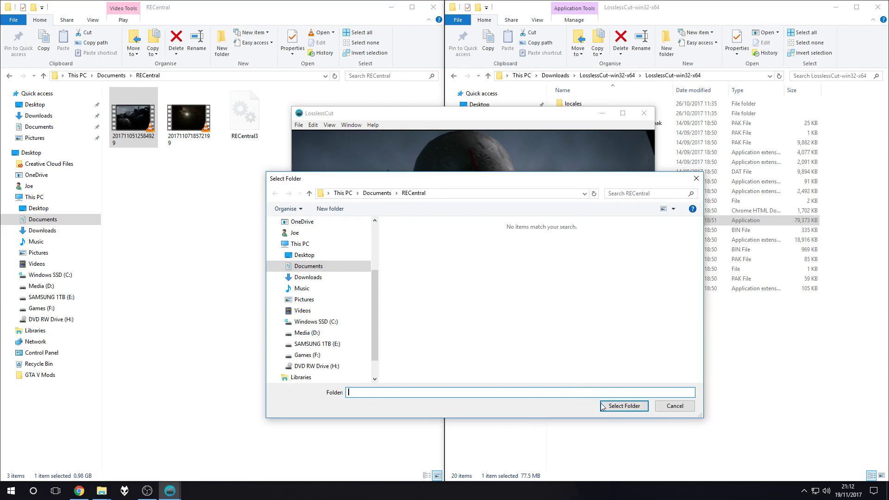
click(624, 406)
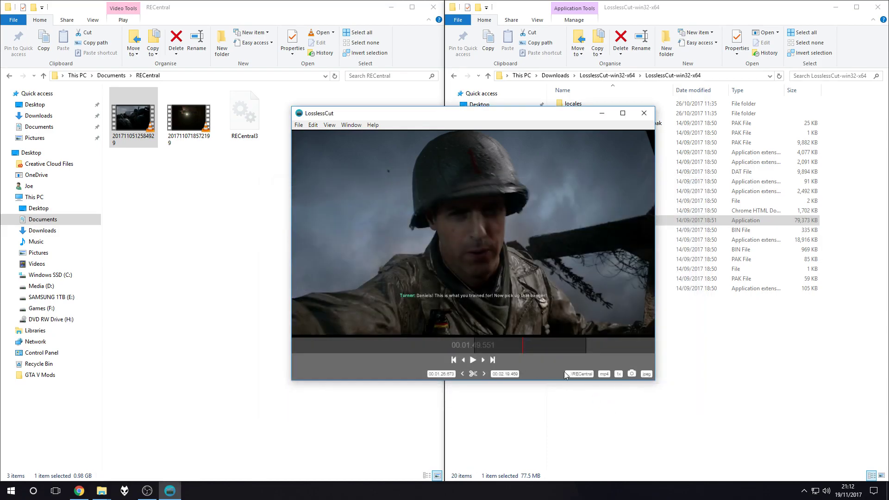
click(473, 374)
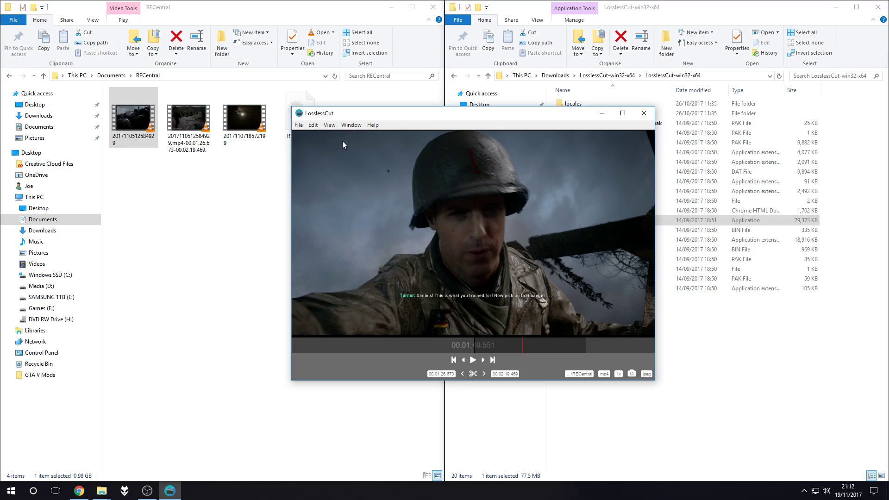
- Move the LosslessCut window aside and close the program
drag(412, 115, 456, 160)
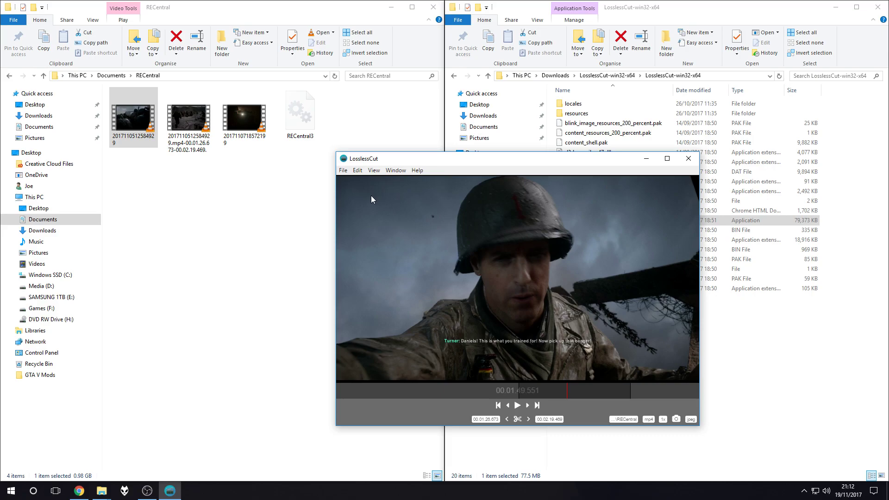
drag(471, 164, 496, 151)
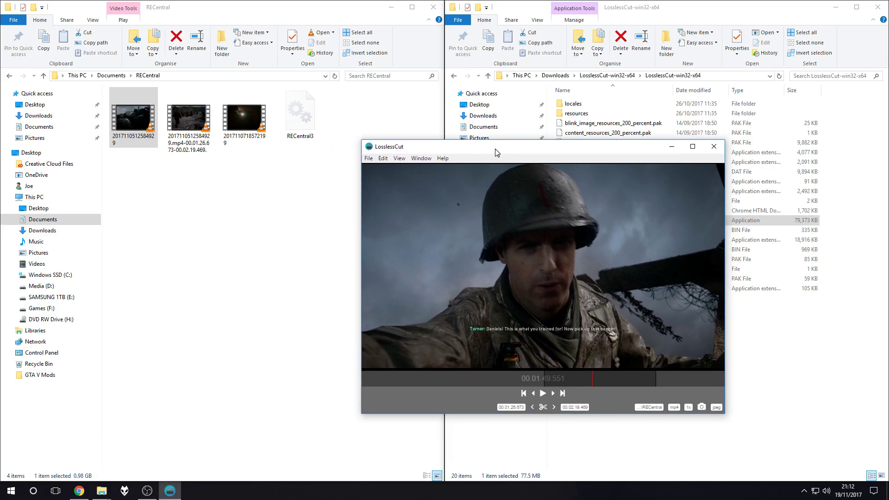
click(713, 146)
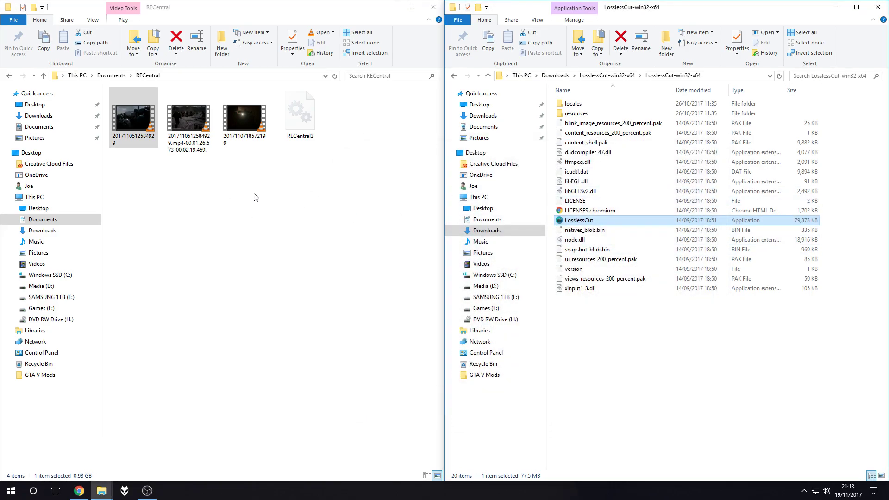
- Show the original mp4's Properties details: length 00:02:52, 1920×1080, 57 frames/second
click(180, 119)
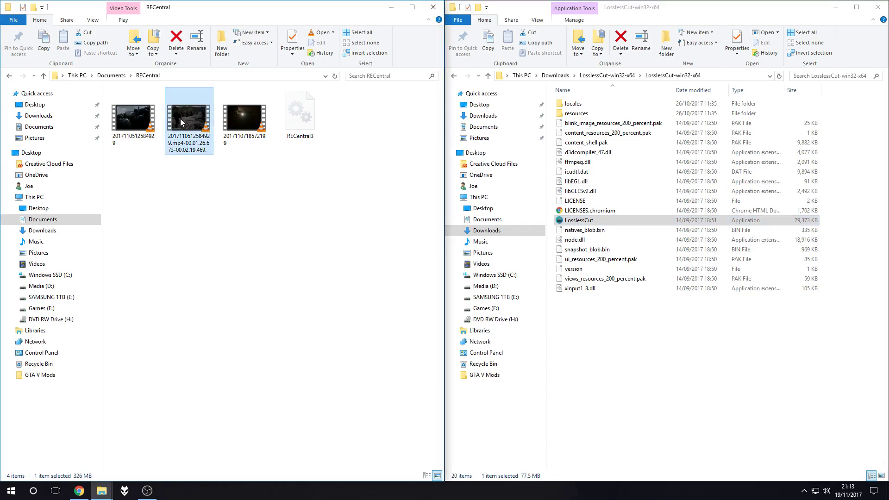
click(136, 118)
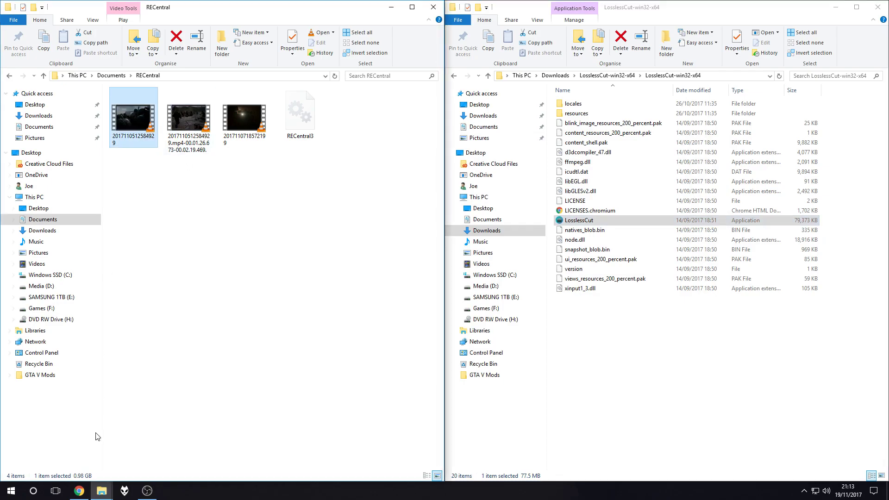
right_click(129, 133)
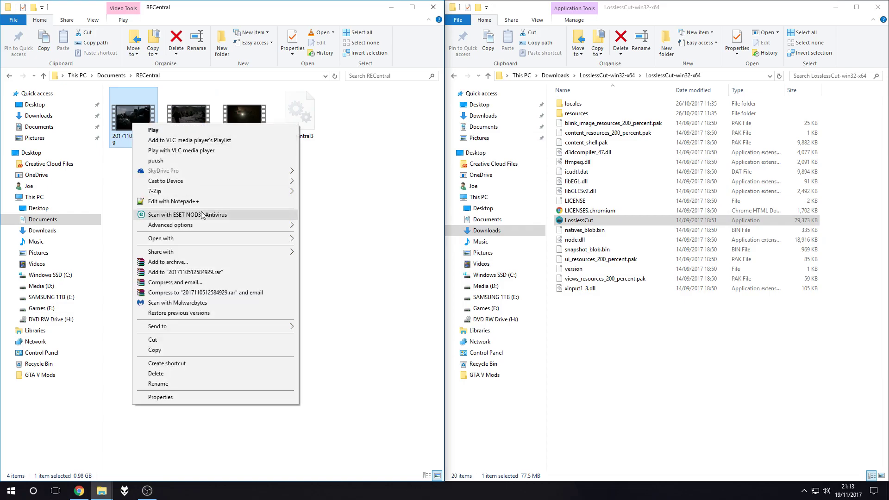
click(183, 400)
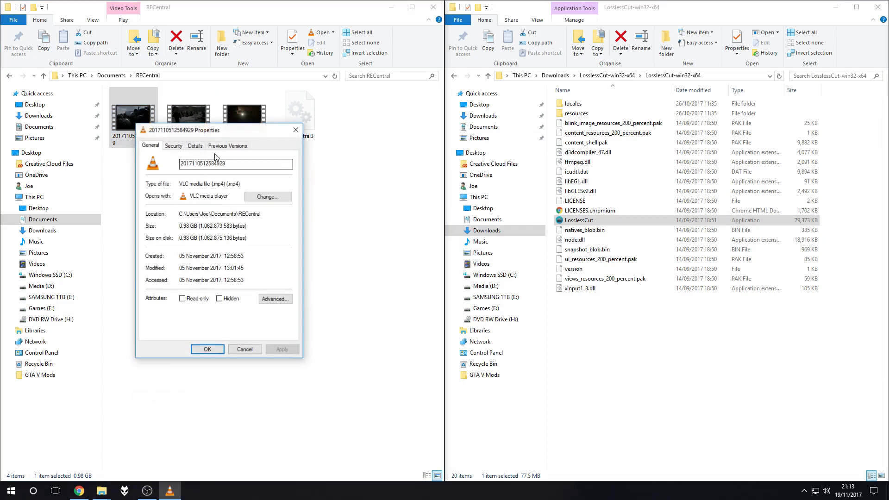
drag(236, 104, 340, 161)
click(583, 168)
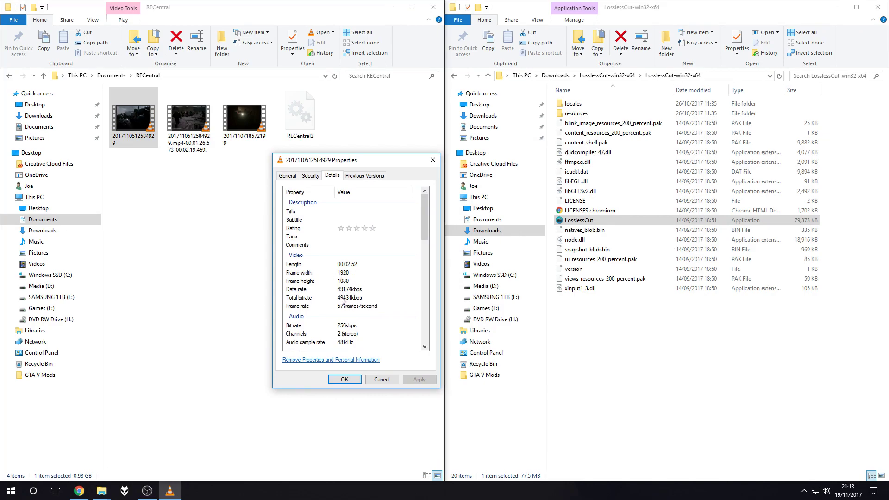
drag(362, 165, 365, 185)
- Show the trimmed mp4's details (00:00:52, 1920×1080, 56 fps) beside the original's properties window
right_click(188, 119)
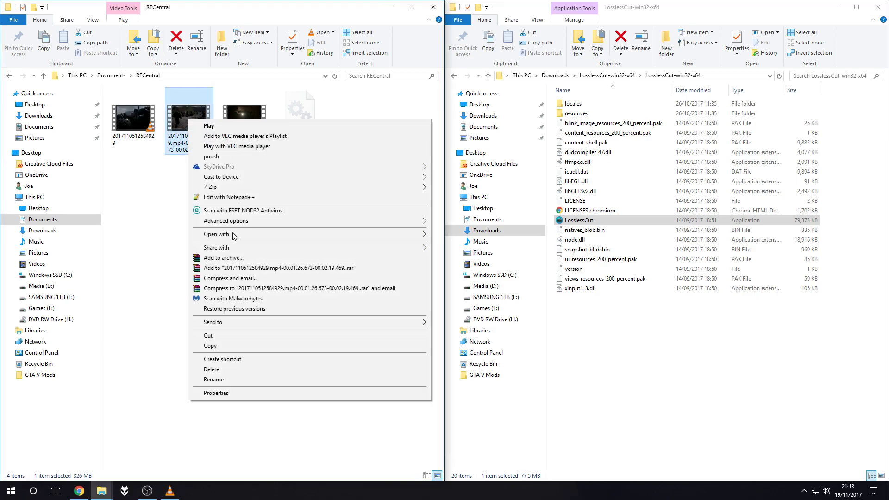
click(231, 393)
click(251, 142)
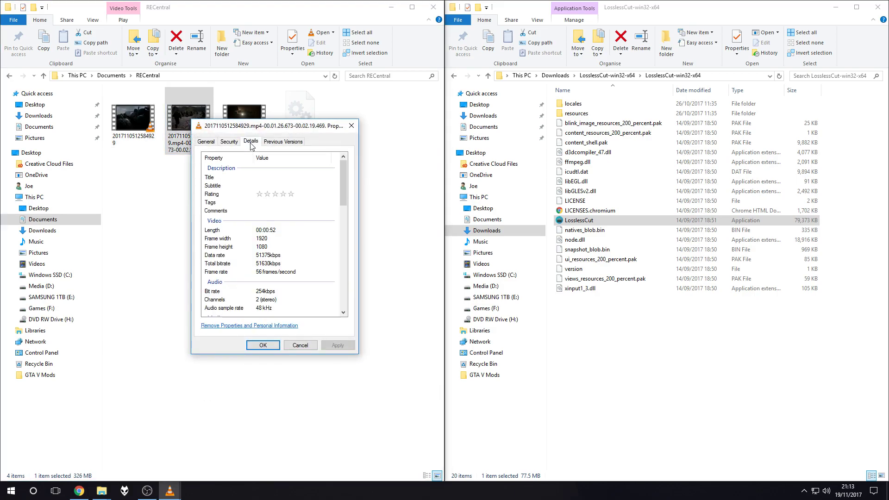
drag(259, 125, 207, 156)
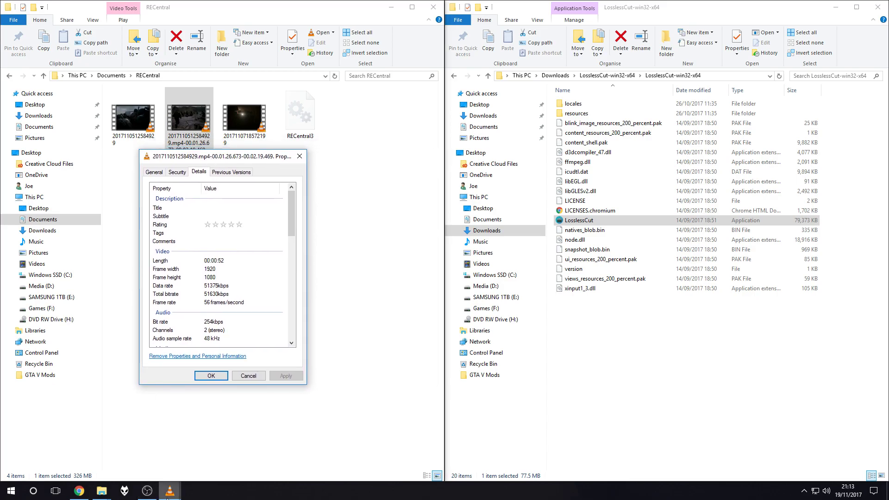
mouse_move(168, 495)
click(146, 442)
drag(351, 180, 390, 163)
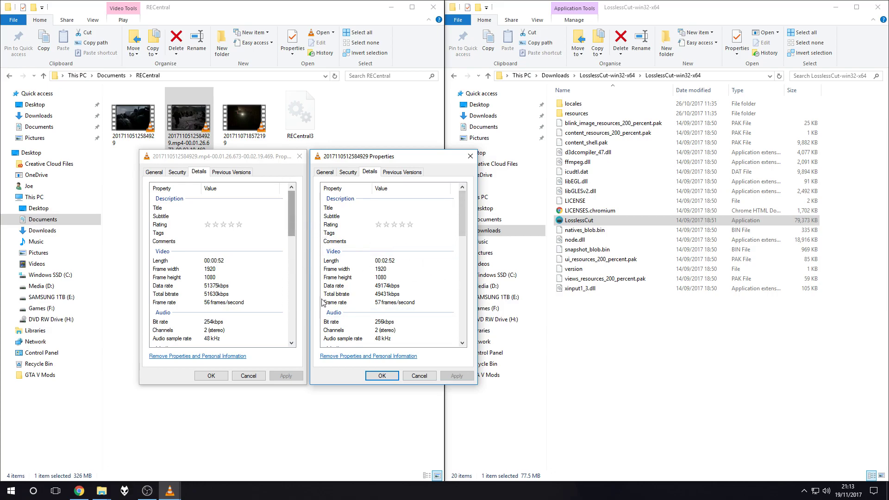
- Close the original's and the trimmed video's Properties windows with OK
click(382, 375)
click(211, 375)
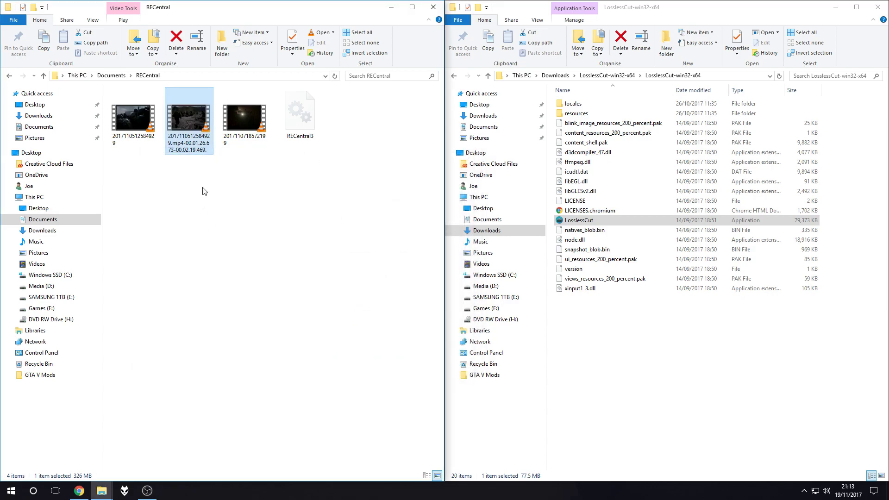